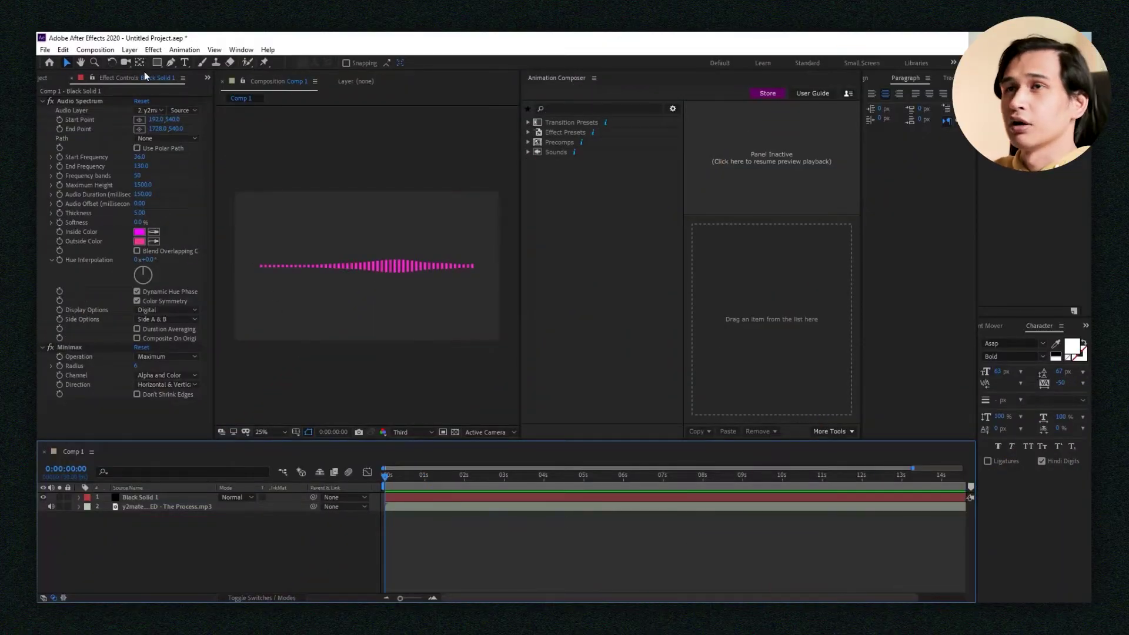
Open the Layer menu to reach the New layer choices for Comp 1
{"action": "left_click", "coordinate": [131, 50]}
Add a default 1920x1080 black solid, Black Solid 2, and select it
{"action": "mouse_move", "coordinate": [258, 63]}
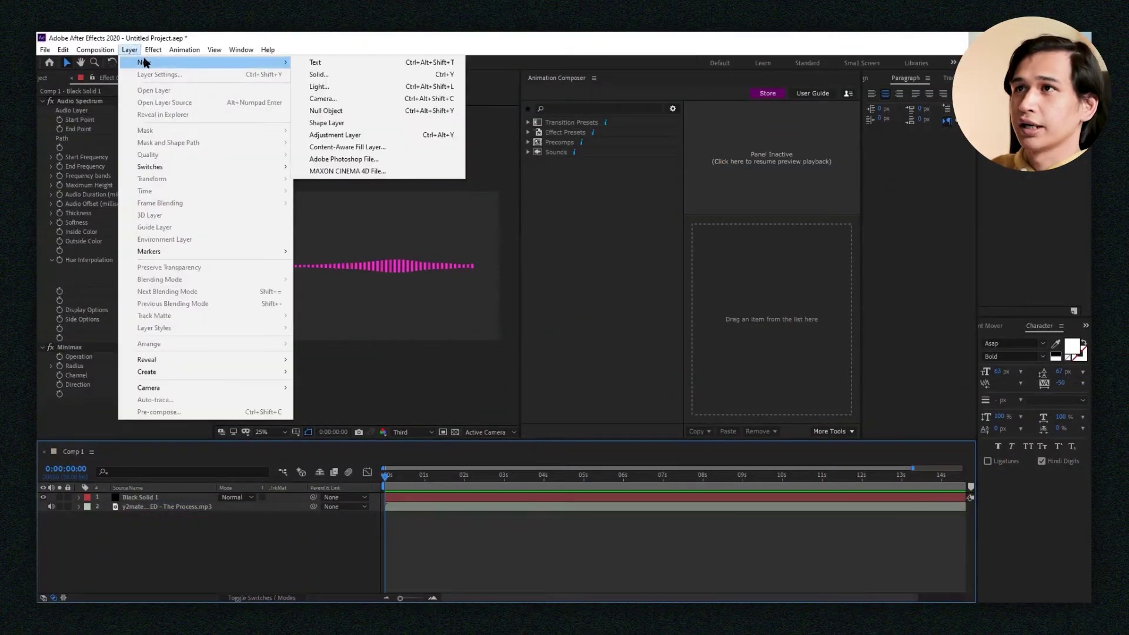
{"action": "left_click", "coordinate": [318, 74]}
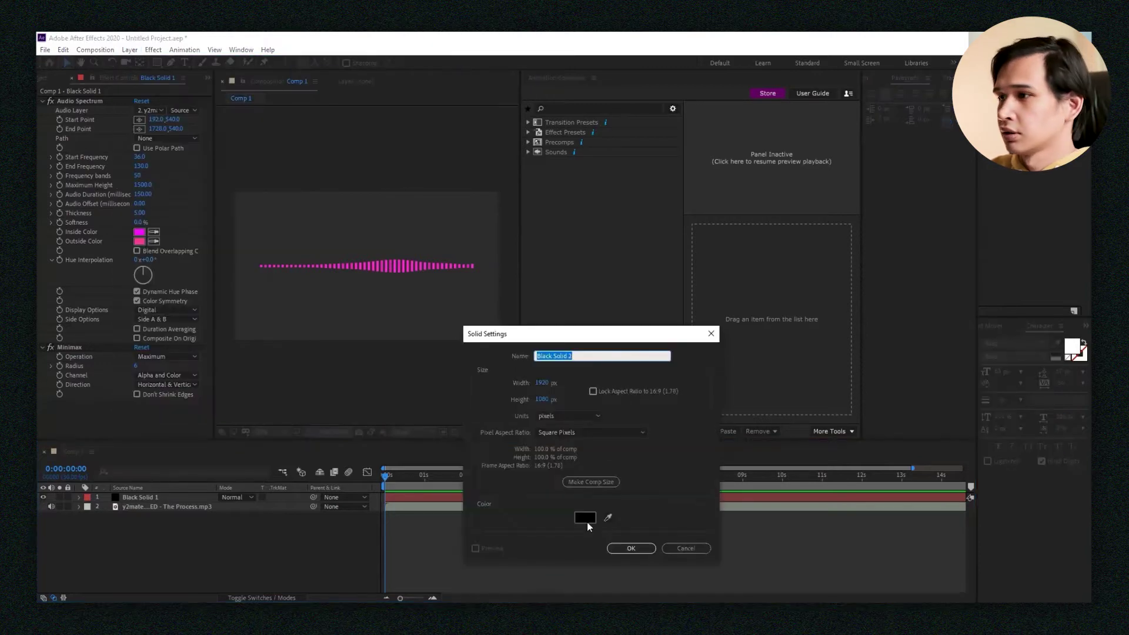
{"action": "left_click", "coordinate": [640, 549]}
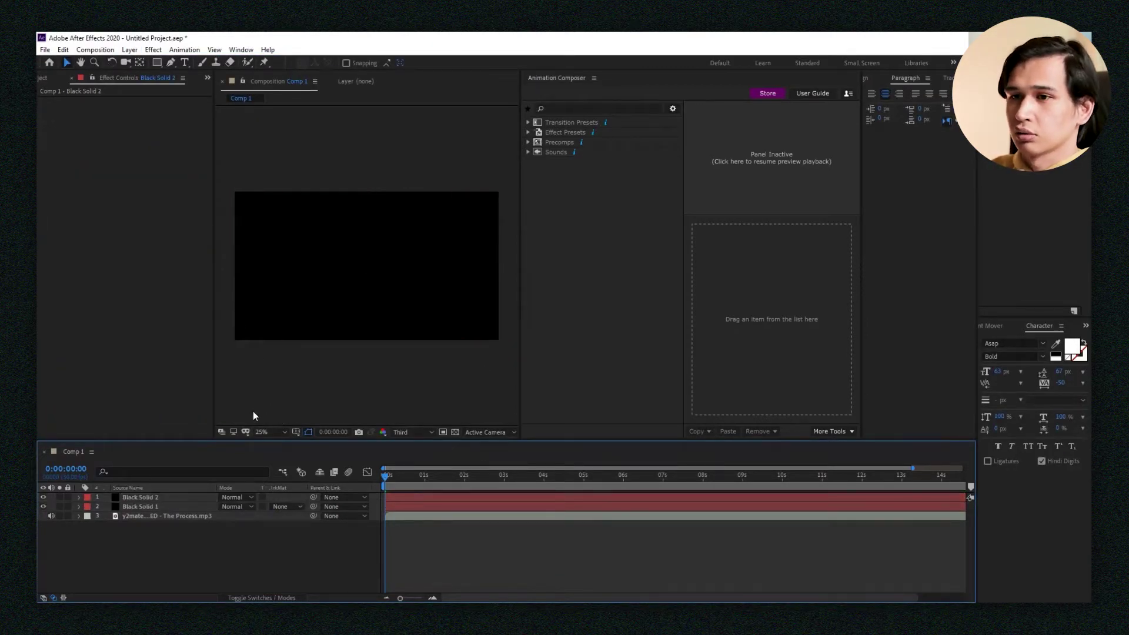
{"action": "left_click", "coordinate": [165, 515]}
Apply the Audio Spectrum effect to Black Solid 2 via an 'audio spectrum' search
{"action": "left_click", "coordinate": [402, 256]}
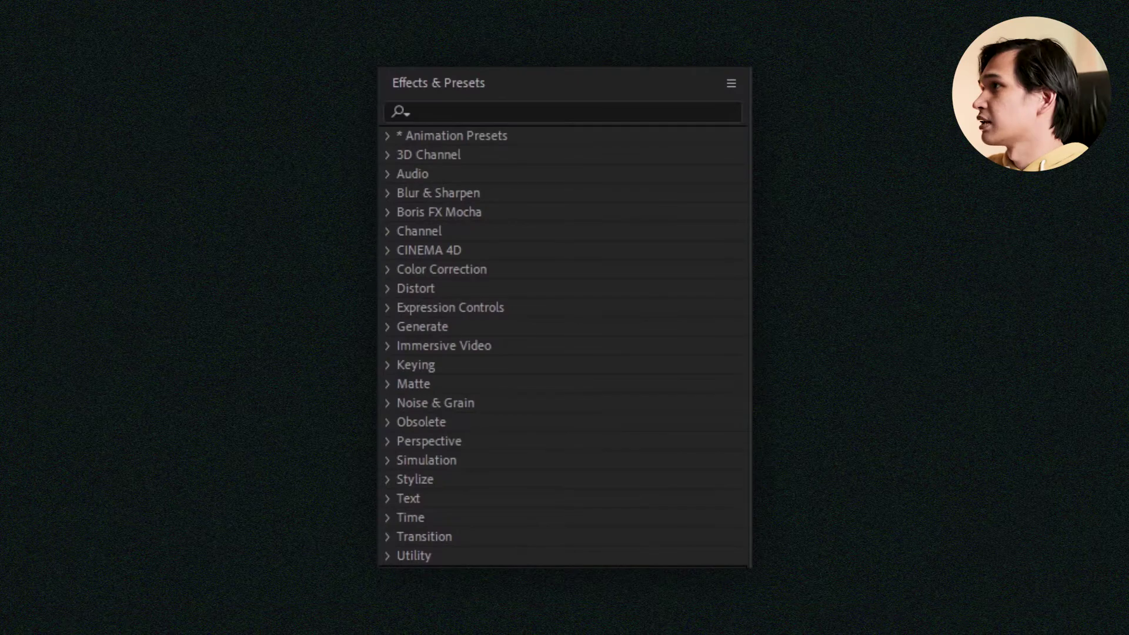
{"action": "key", "text": "ctrl+f"}
{"action": "type", "text": "a"}
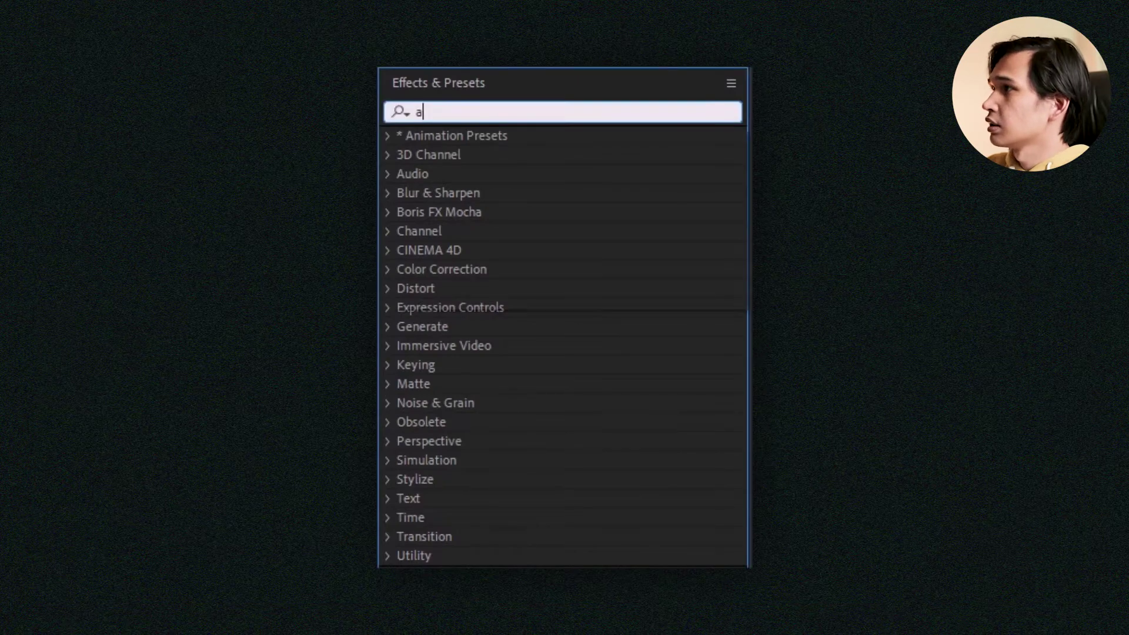
{"action": "type", "text": "udio spectrum"}
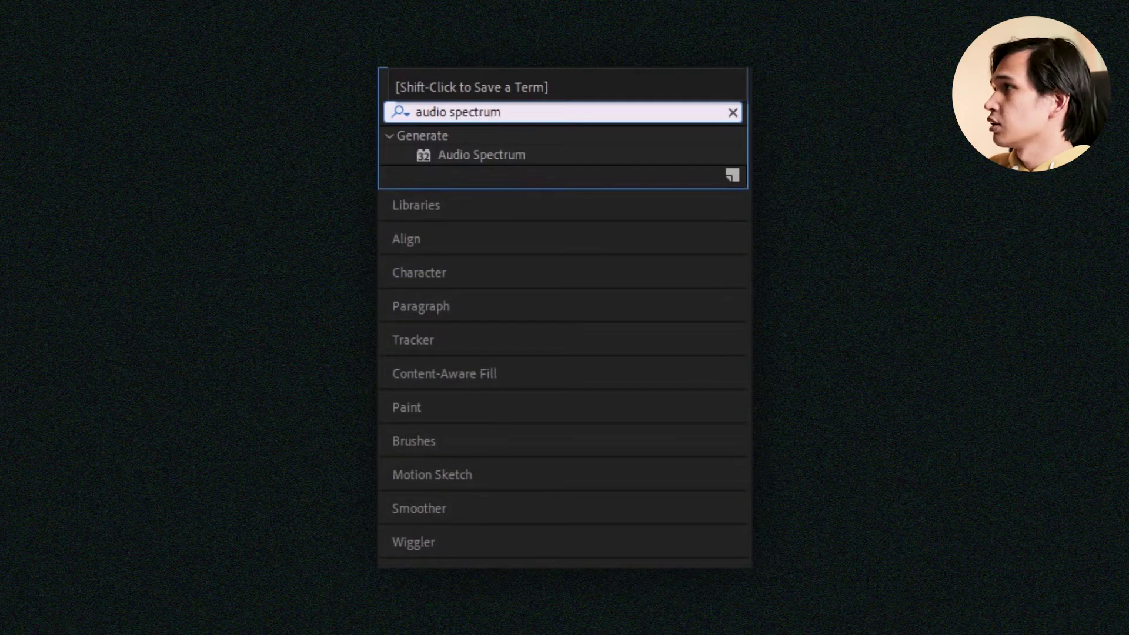
{"action": "left_click", "coordinate": [481, 155]}
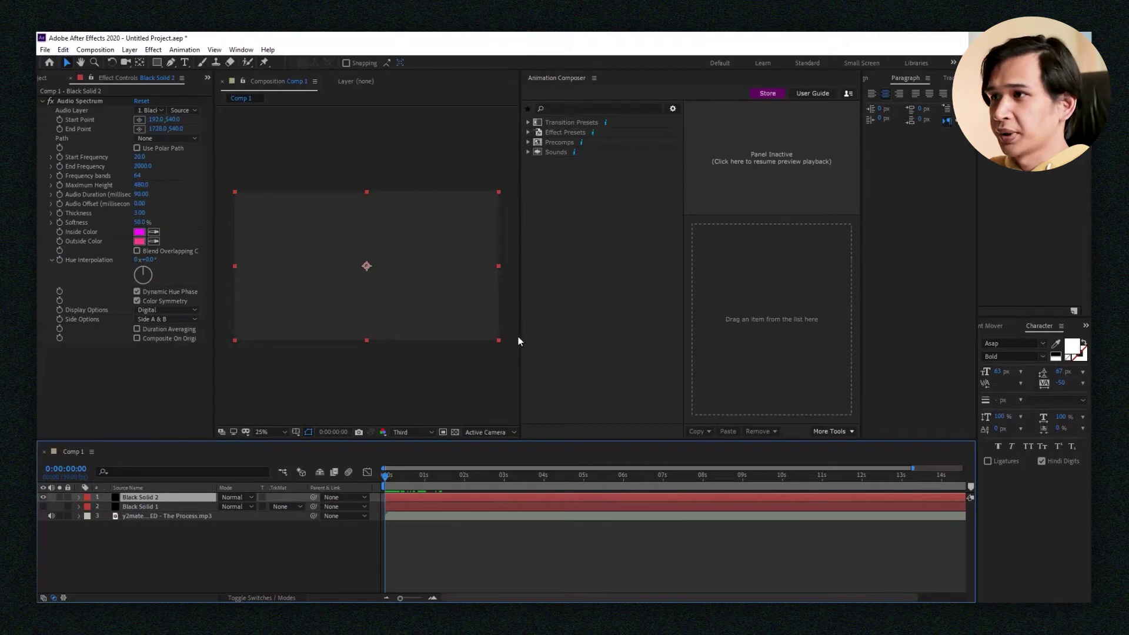
Widen the composition viewer and set magnification to Fit up to 100%
{"action": "left_click_drag", "start_coordinate": [519, 336], "coordinate": [649, 337]}
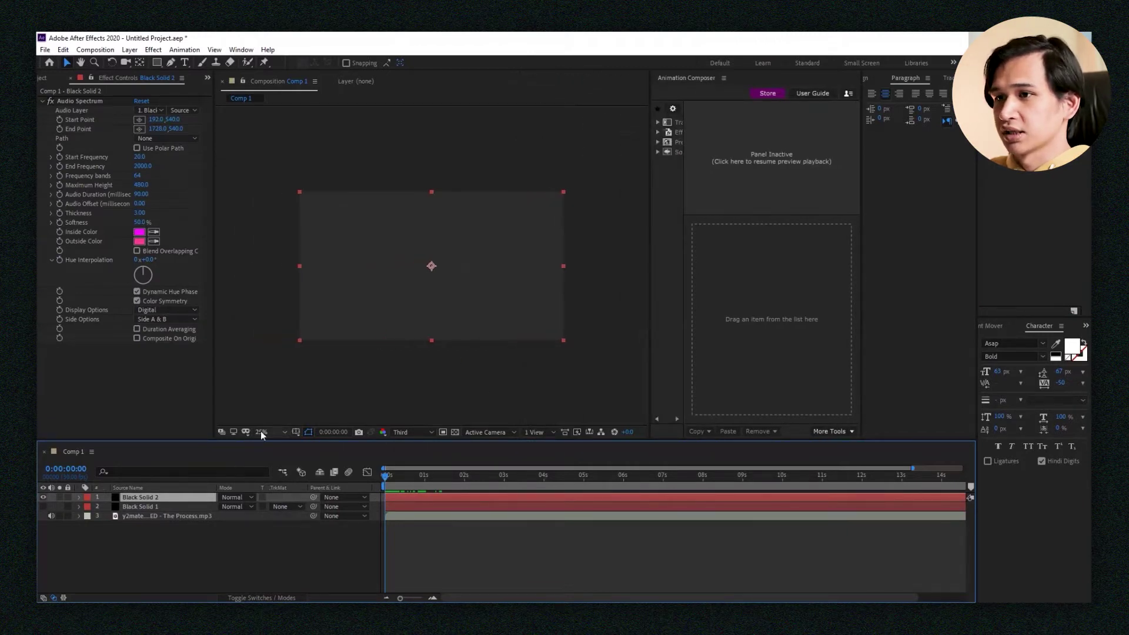
{"action": "left_click", "coordinate": [261, 432]}
{"action": "left_click", "coordinate": [280, 250]}
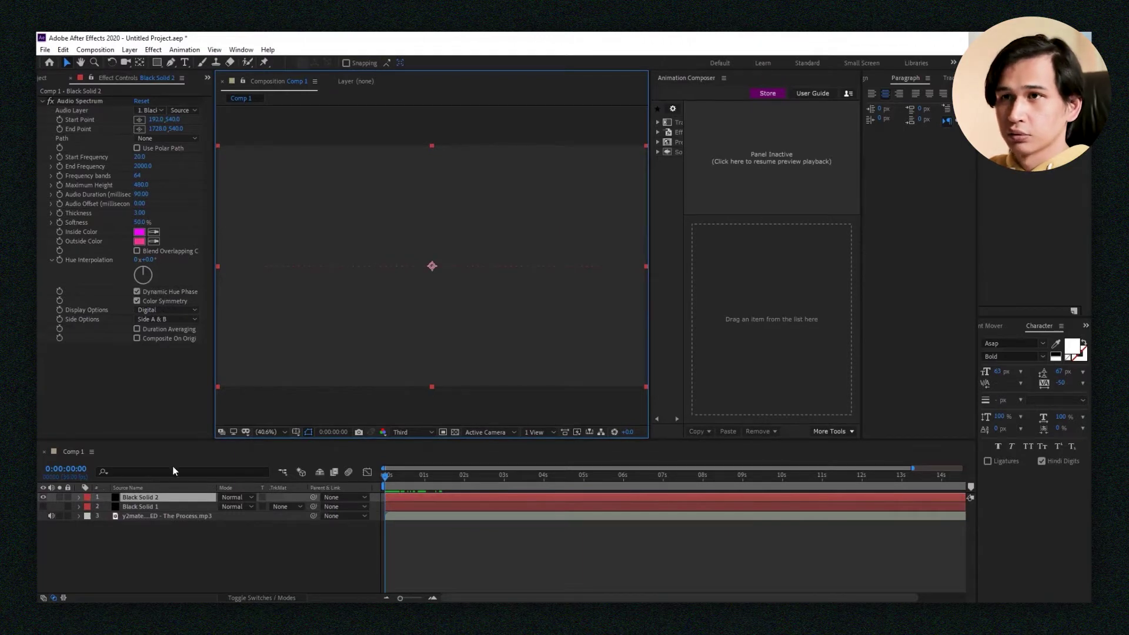
Set the Audio Spectrum's Audio Layer to the mp3 song layer
{"action": "left_click", "coordinate": [107, 101]}
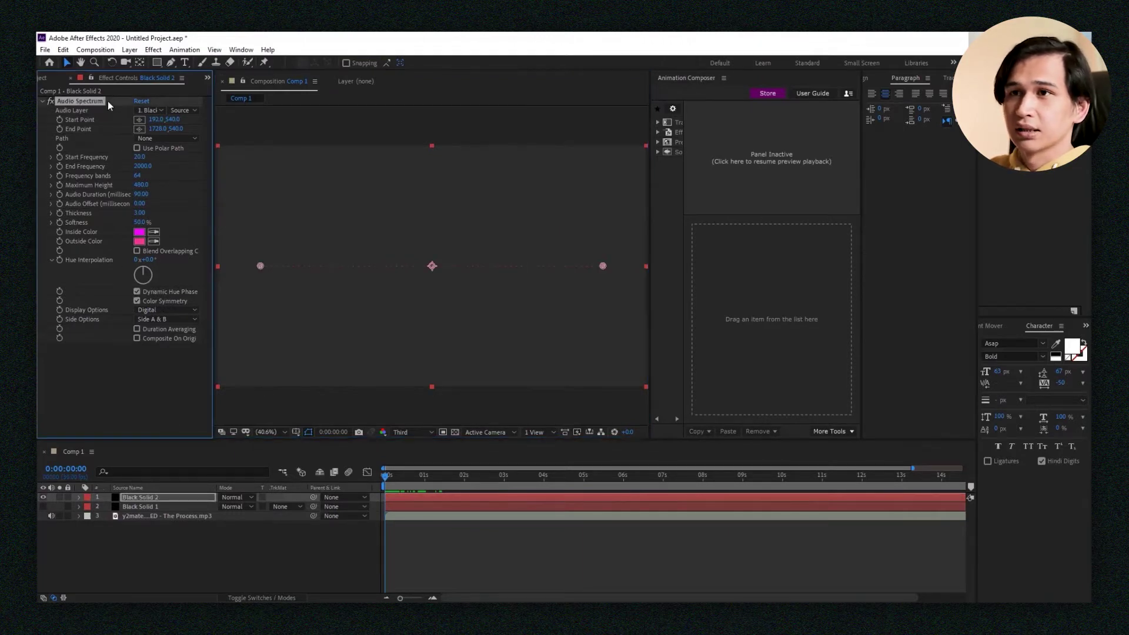
{"action": "left_click", "coordinate": [167, 138]}
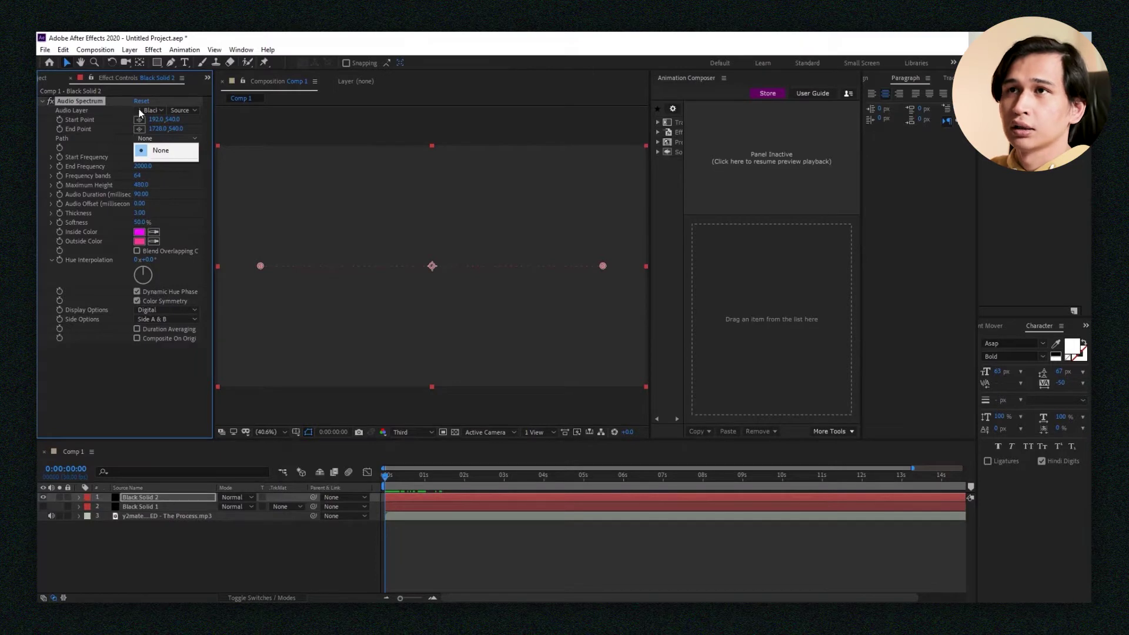
{"action": "left_click", "coordinate": [216, 110]}
{"action": "left_click_drag", "start_coordinate": [211, 110], "coordinate": [291, 110]}
{"action": "left_click", "coordinate": [206, 111]}
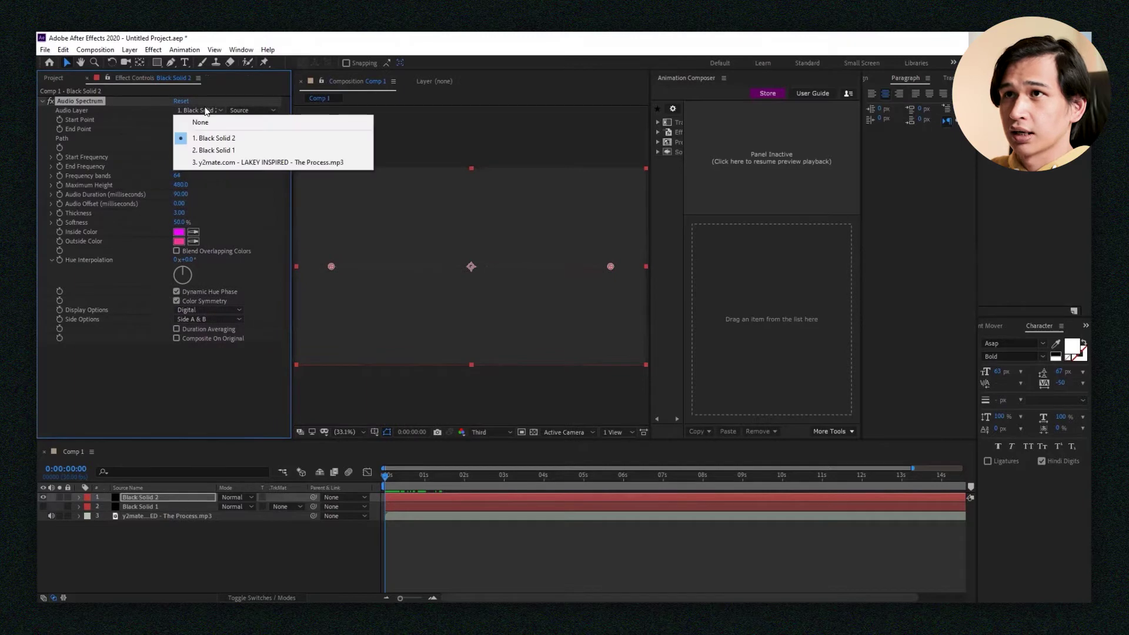
{"action": "left_click", "coordinate": [196, 162]}
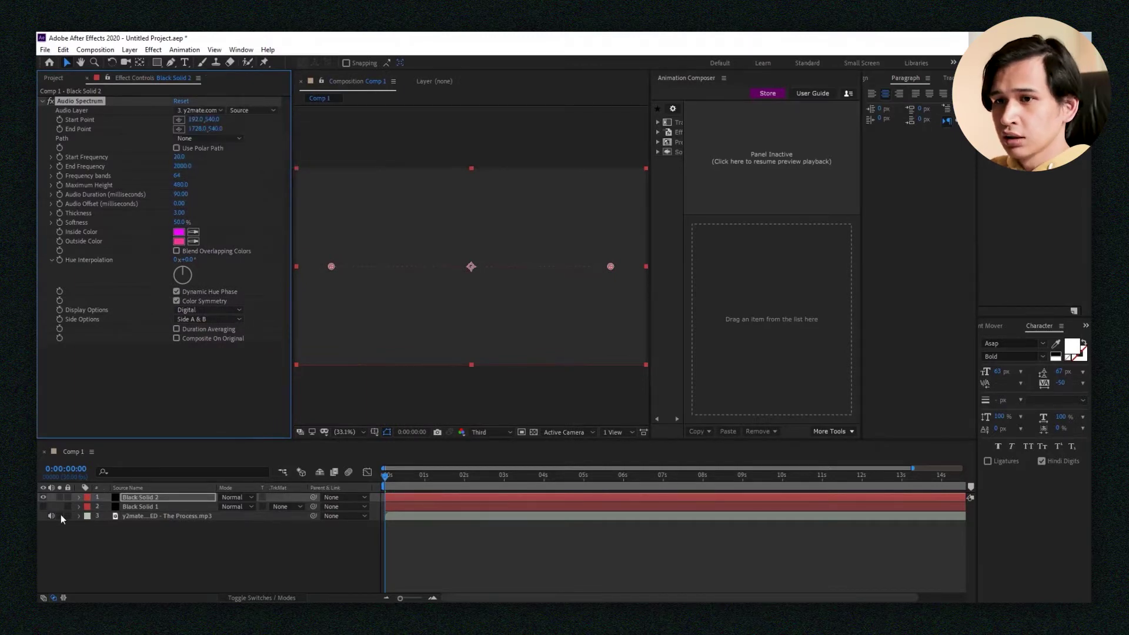
Turn on the song layer's audio and preview the composition with sound
{"action": "left_click", "coordinate": [51, 516]}
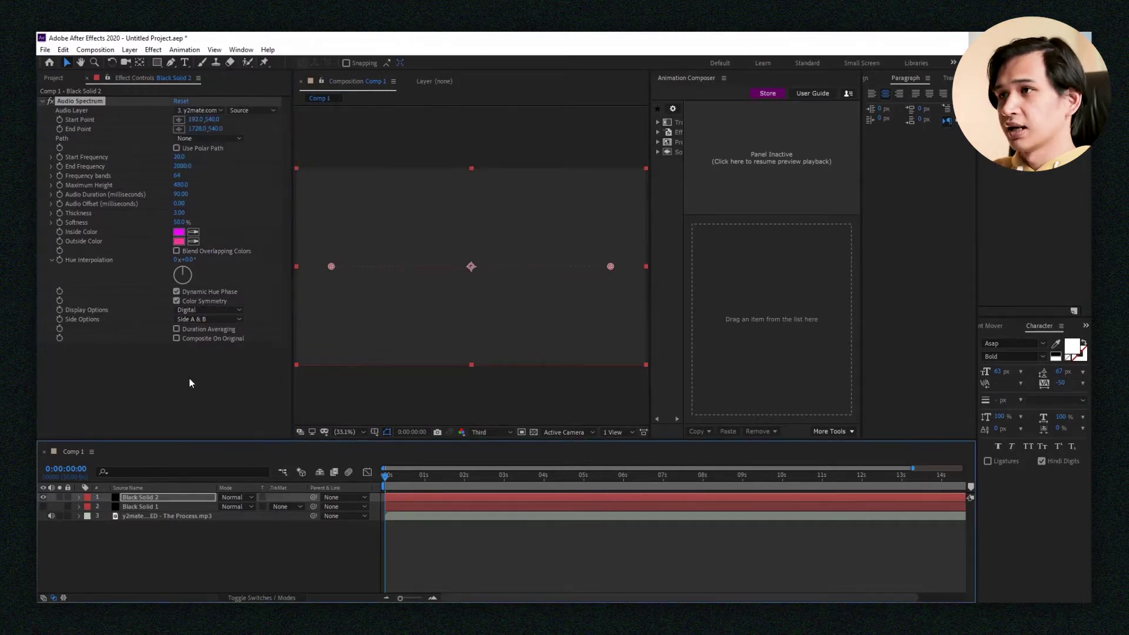
{"action": "key", "text": "space"}
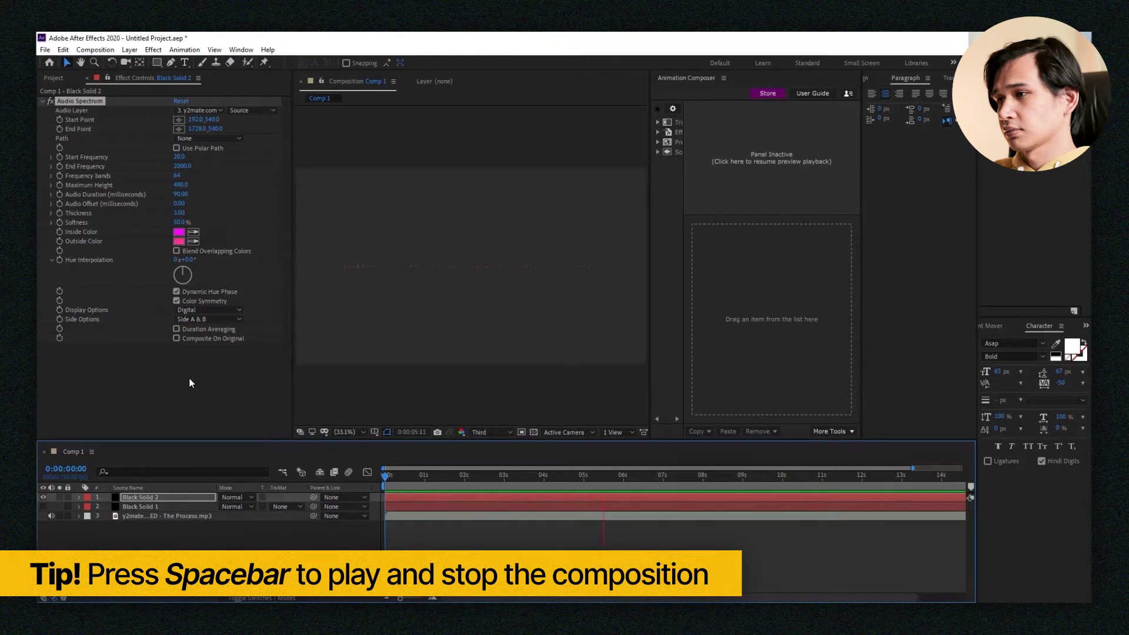
{"action": "key", "text": "space"}
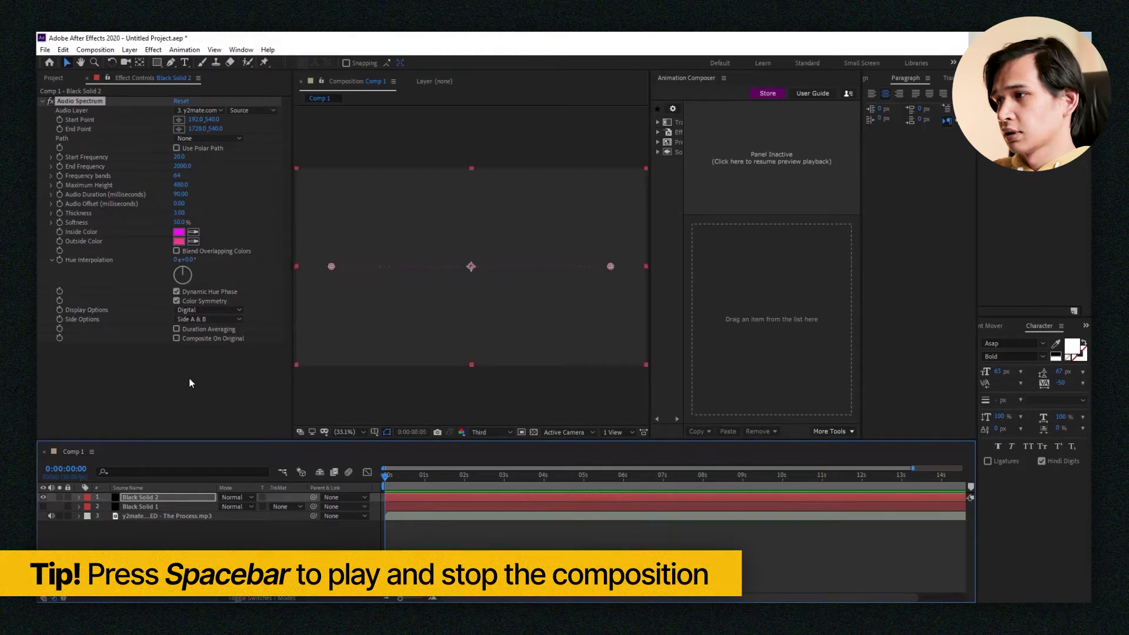
{"action": "left_click", "coordinate": [167, 374]}
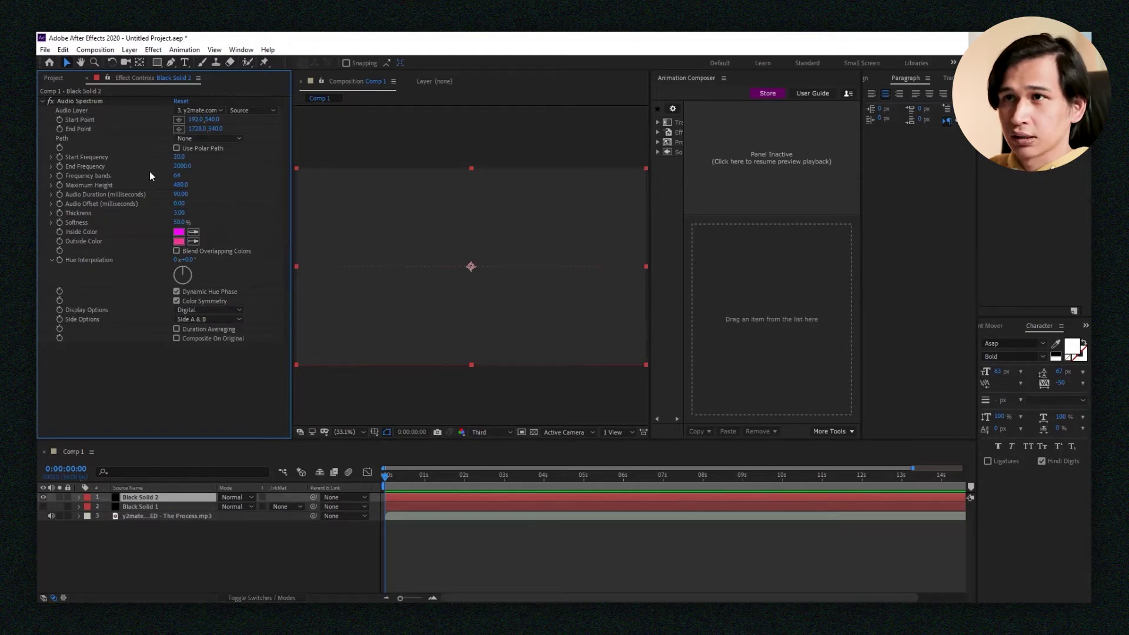
Set 50 bands, frequencies 36–130, height 1500, duration 150, thickness 5, softness 0%, then preview
{"action": "left_click", "coordinate": [40, 505]}
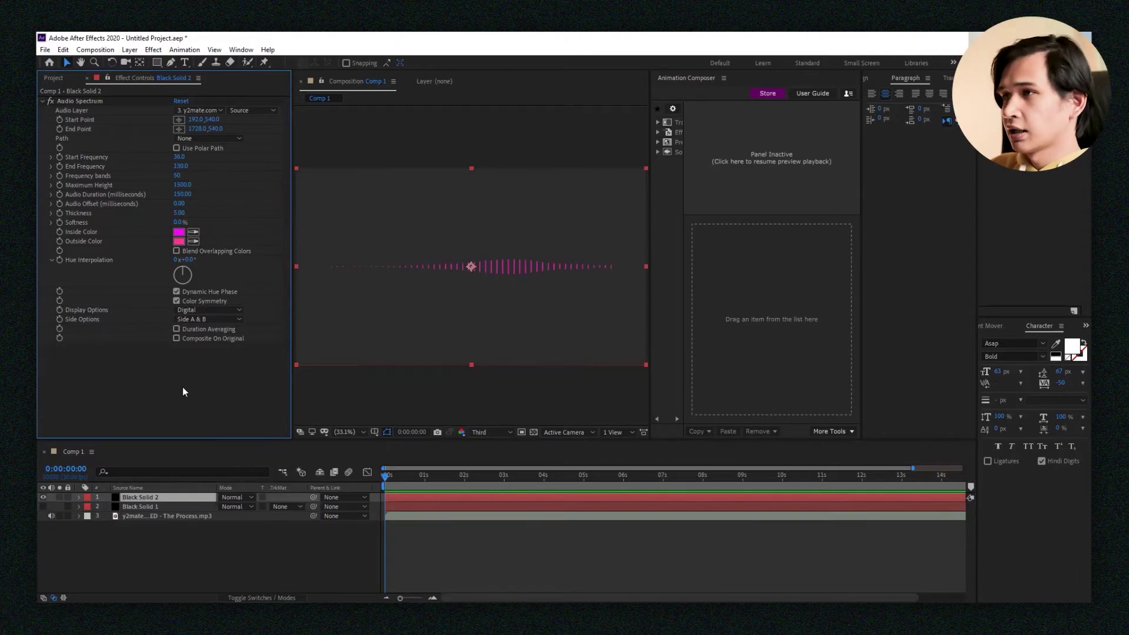
{"action": "key", "text": "ctrl+shift+h"}
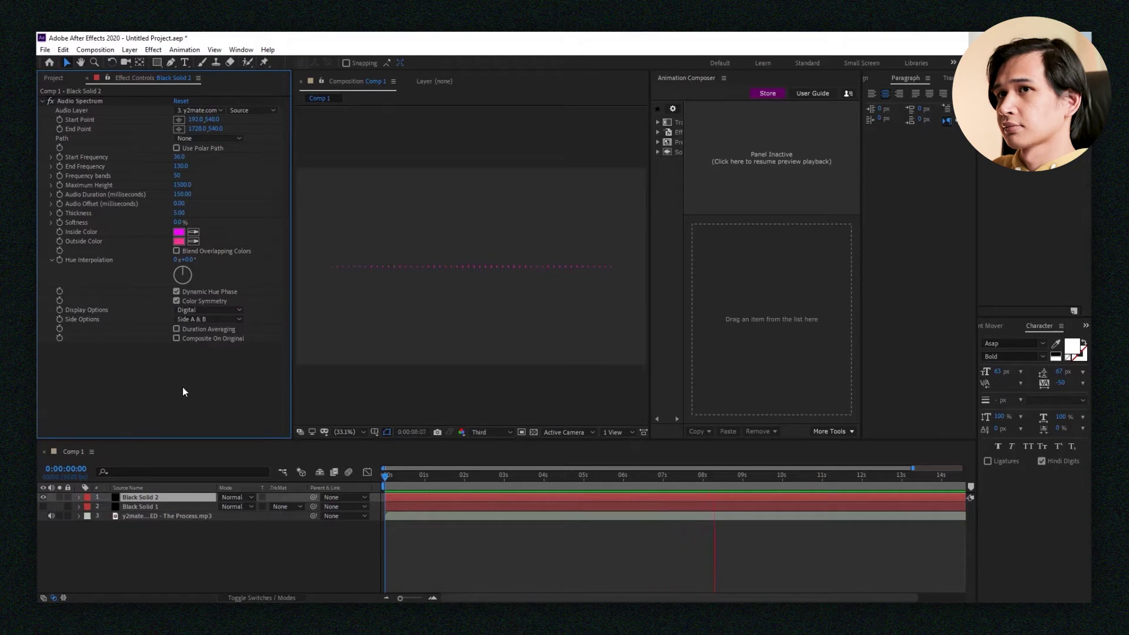
{"action": "key", "text": "space"}
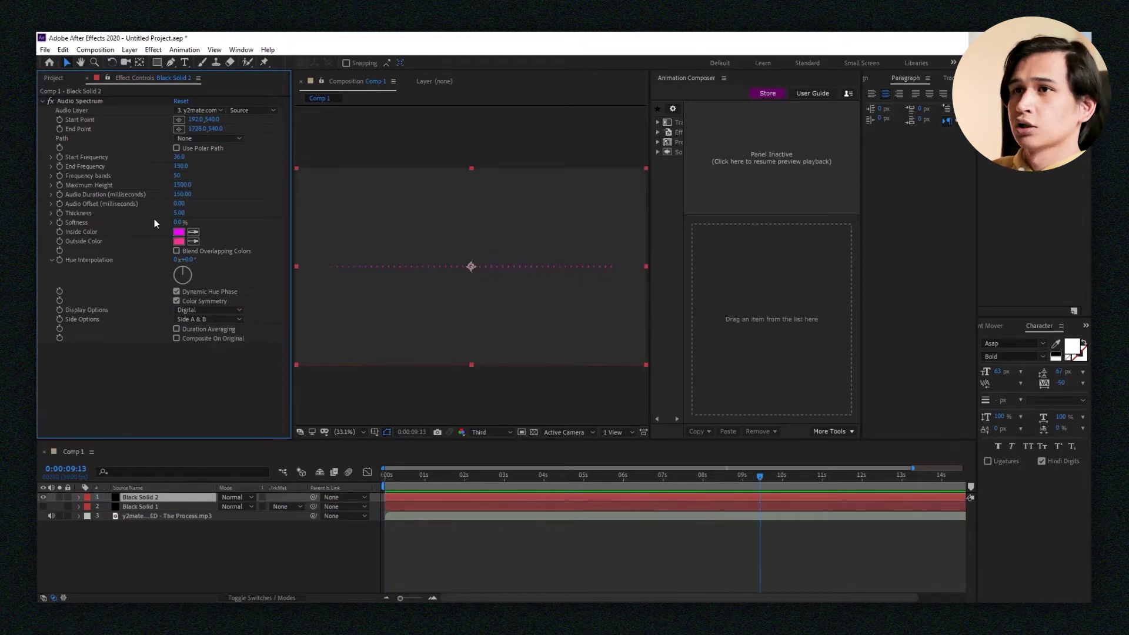
{"action": "left_click", "coordinate": [191, 213]}
{"action": "left_click_drag", "start_coordinate": [191, 214], "coordinate": [227, 222]}
{"action": "key", "text": "space"}
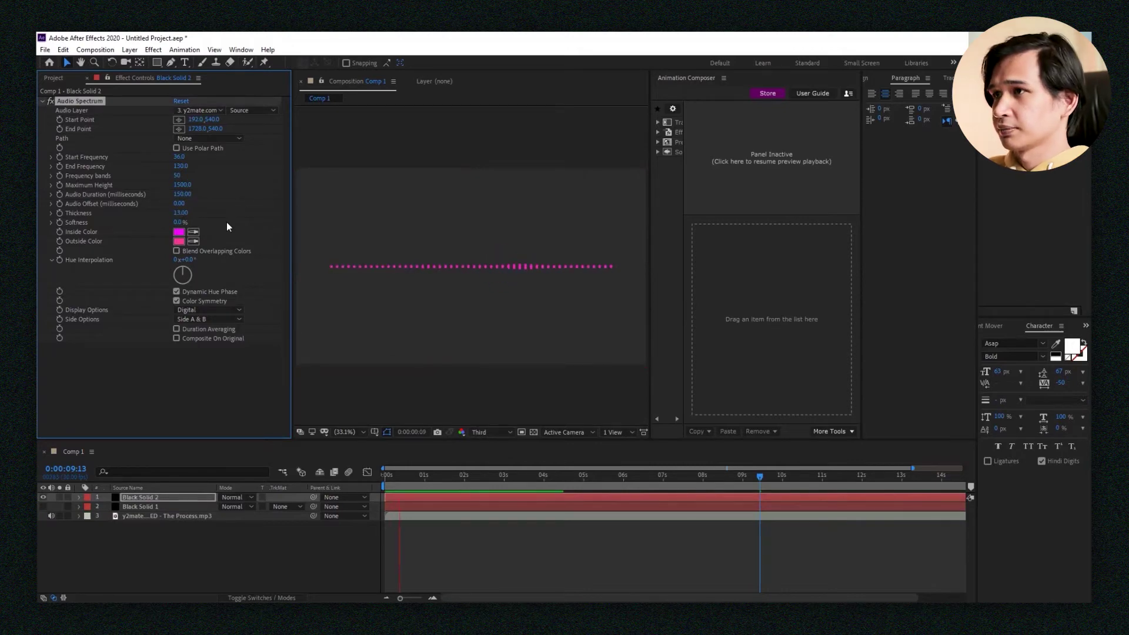
{"action": "key", "text": "space"}
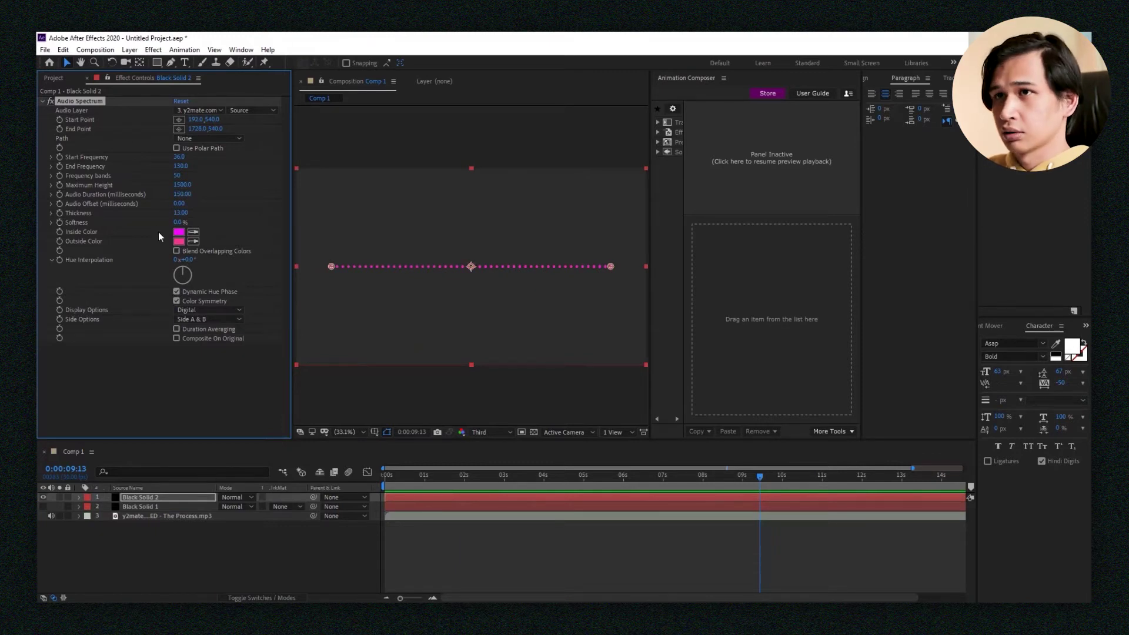
{"action": "key", "text": "ctrl+z"}
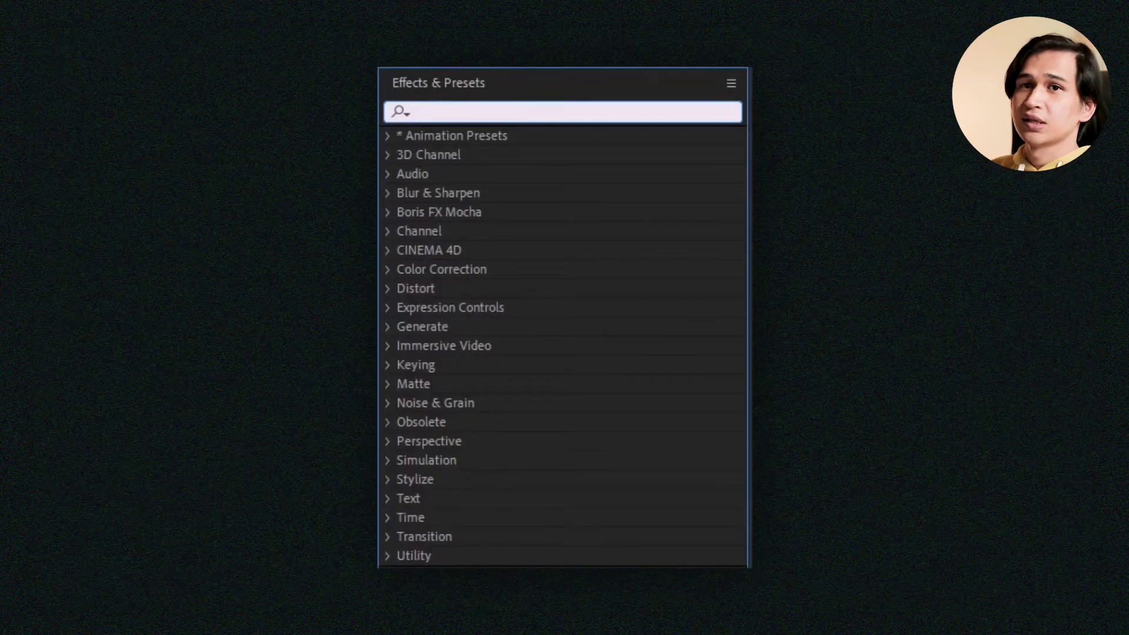
Find the Minimax effect and apply it to Black Solid 2
{"action": "type", "text": "minimax"}
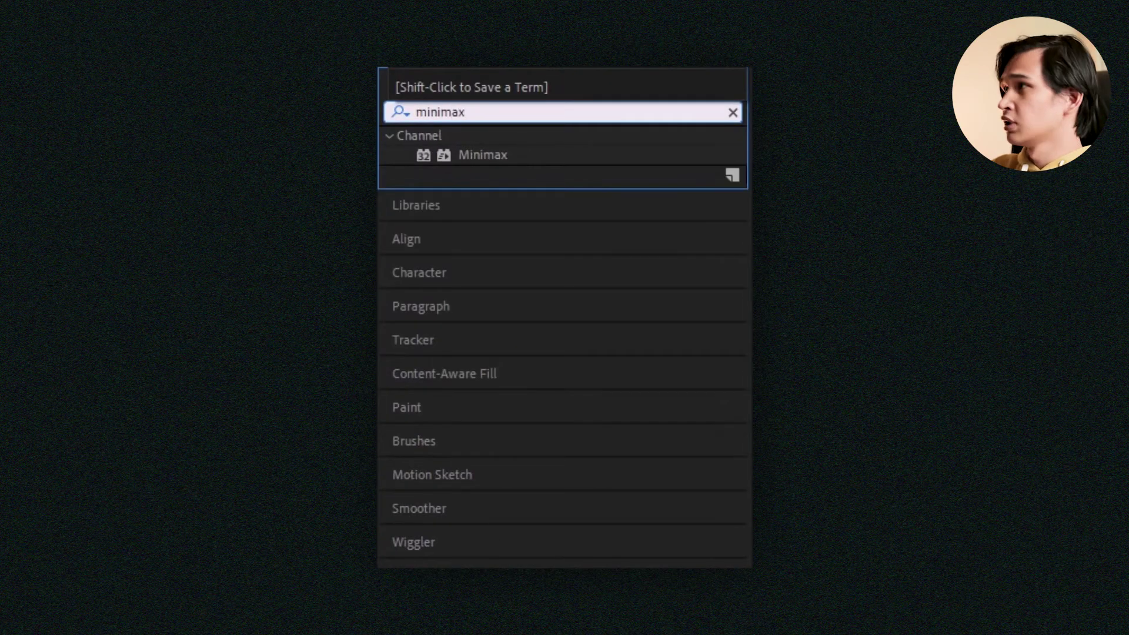
{"action": "left_click", "coordinate": [482, 155]}
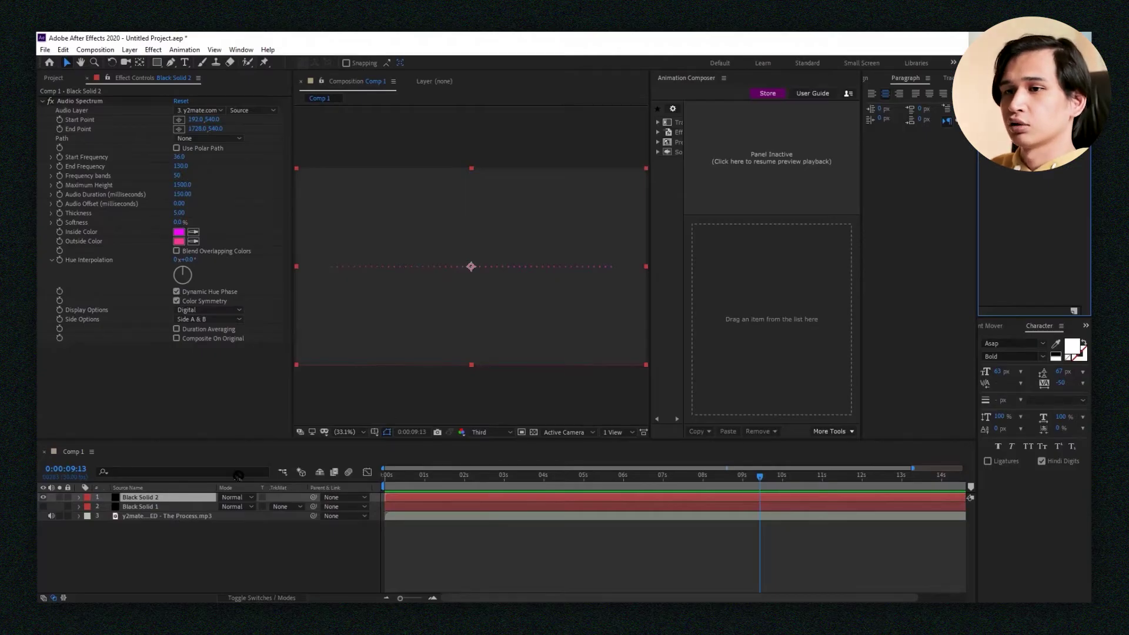
{"action": "key", "text": "ctrl+alt+shift+e"}
Set Minimax radius to 5 on Alpha and Color, then preview the square bars
{"action": "left_click", "coordinate": [183, 366]}
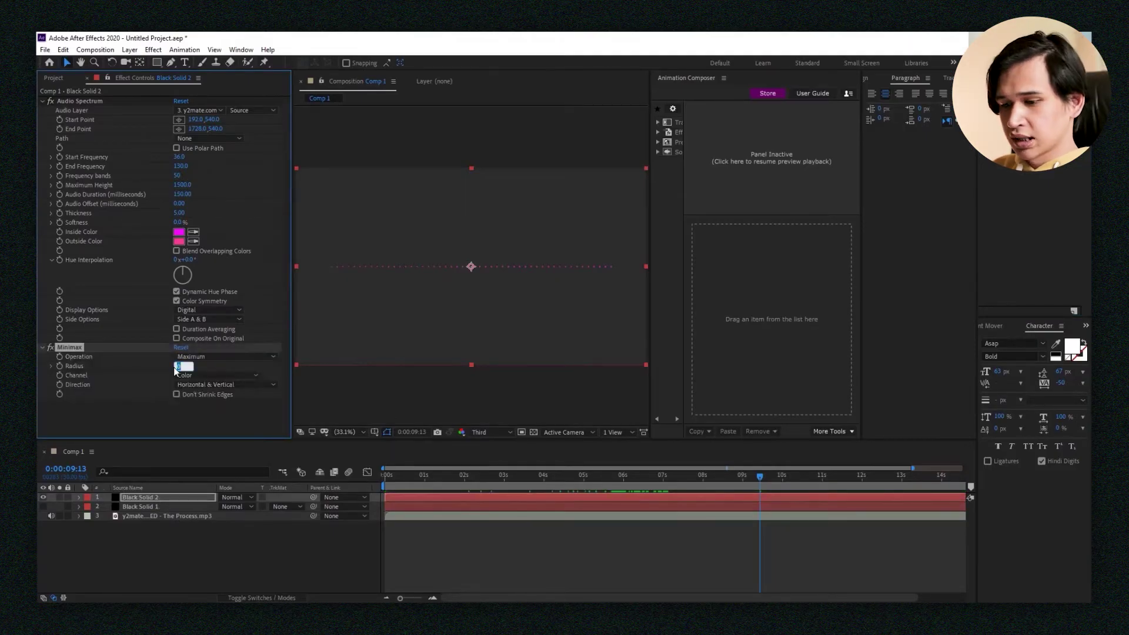
{"action": "type", "text": "5"}
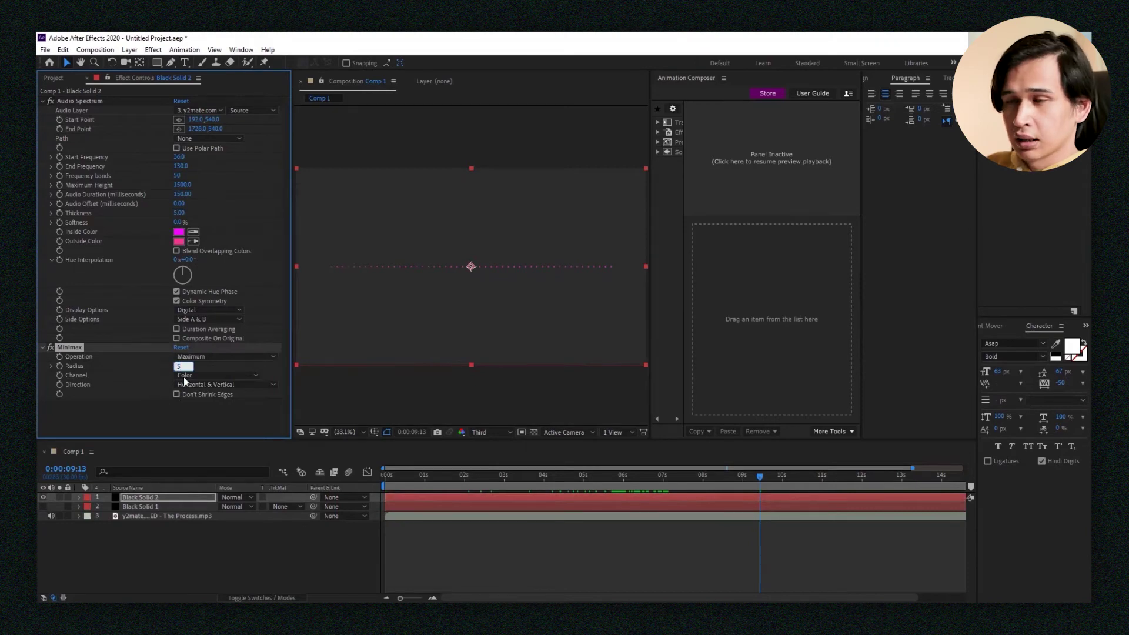
{"action": "left_click", "coordinate": [186, 376]}
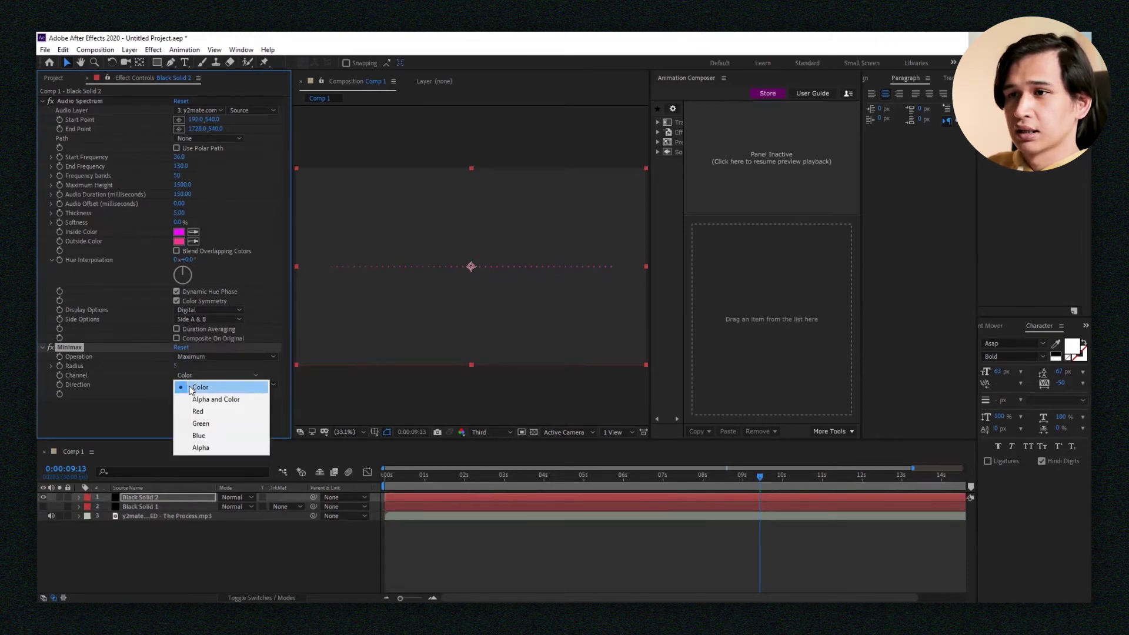
{"action": "left_click", "coordinate": [196, 399]}
{"action": "left_click", "coordinate": [92, 565]}
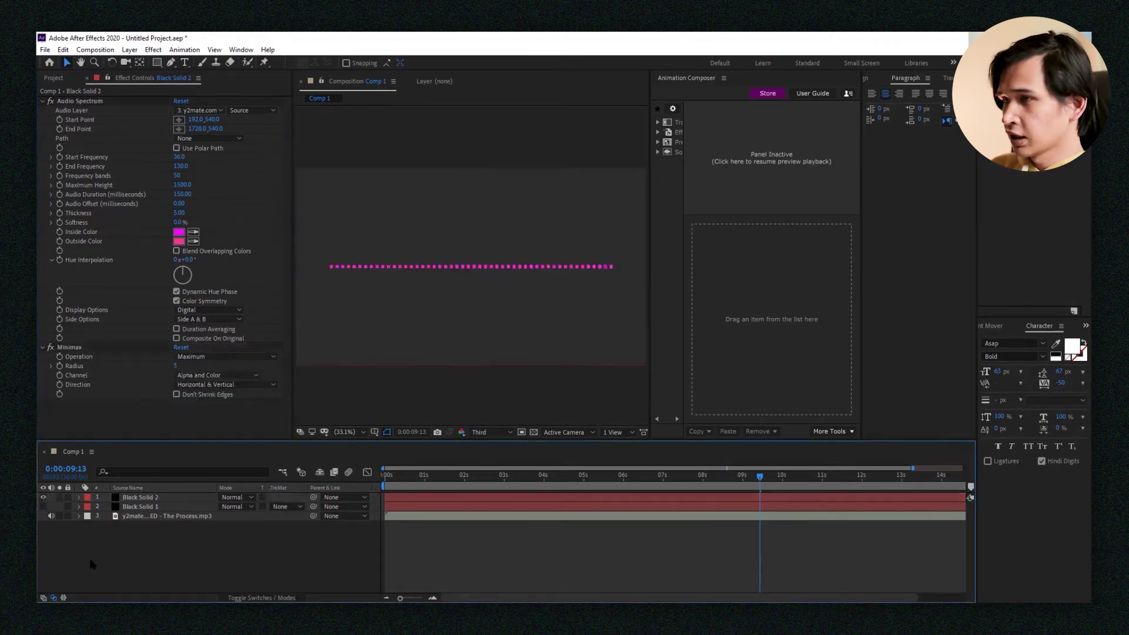
{"action": "key", "text": "space"}
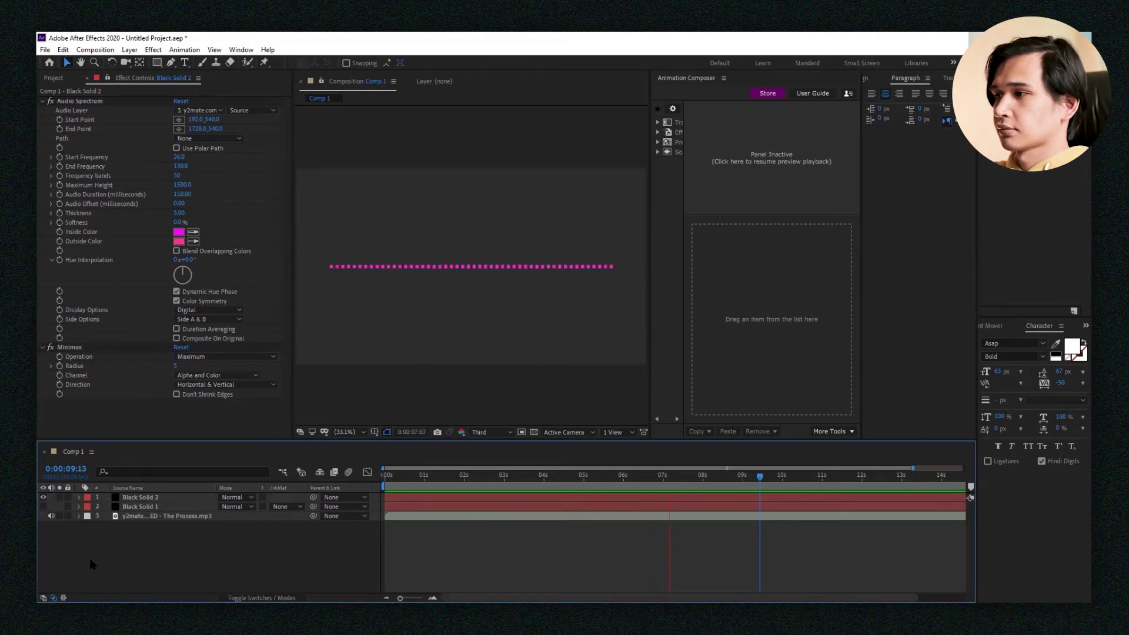
{"action": "key", "text": "space"}
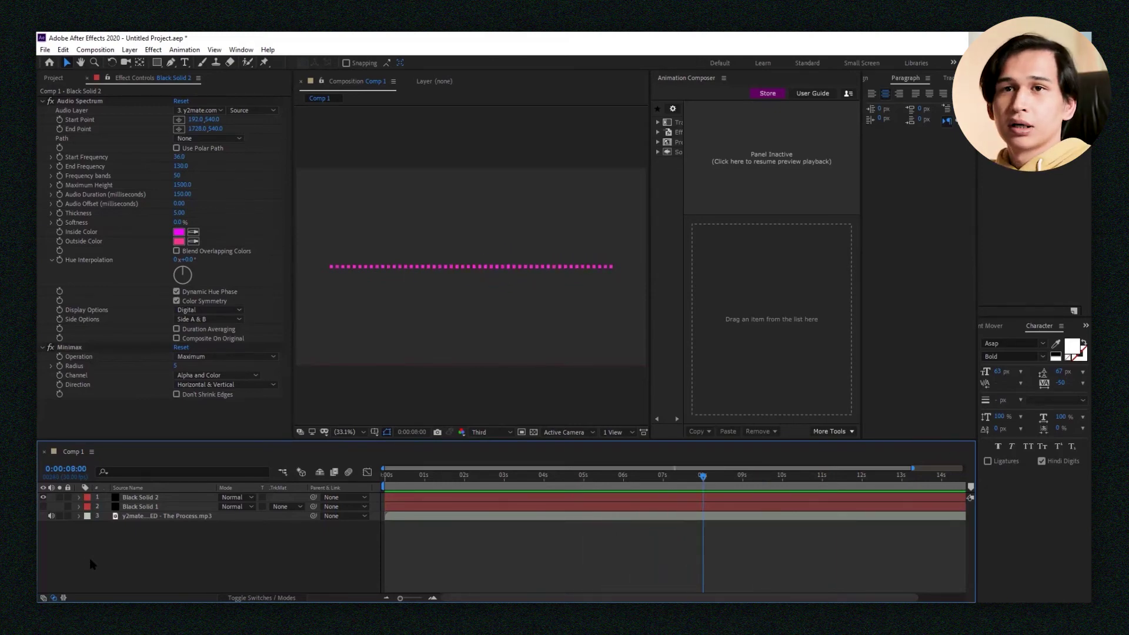